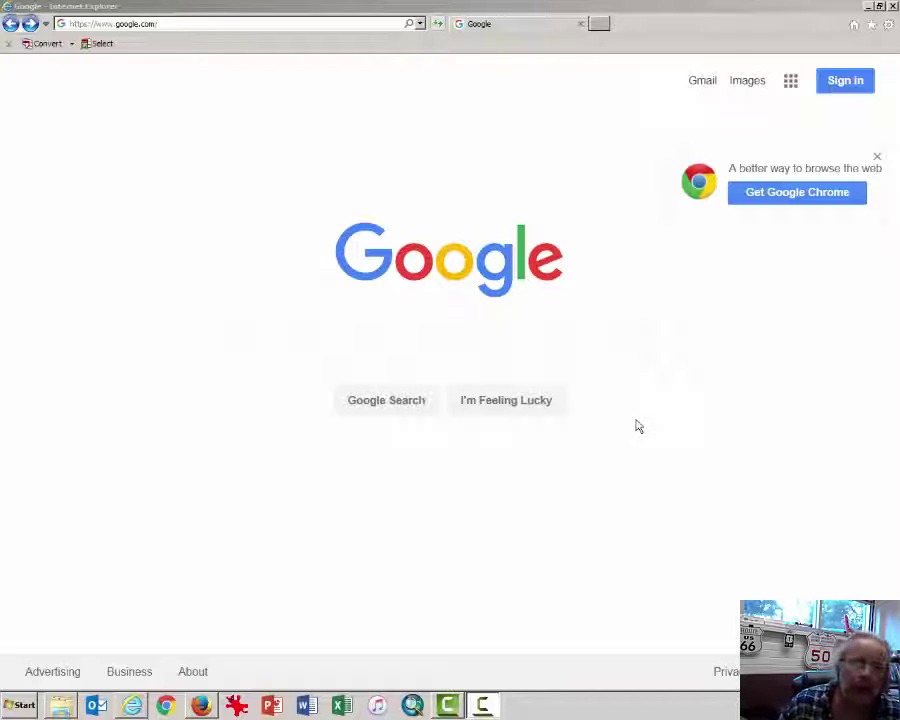
Google 'my csun software' and open the 'myCSUNsoftware | California State University, Northridge' result
click(418, 348)
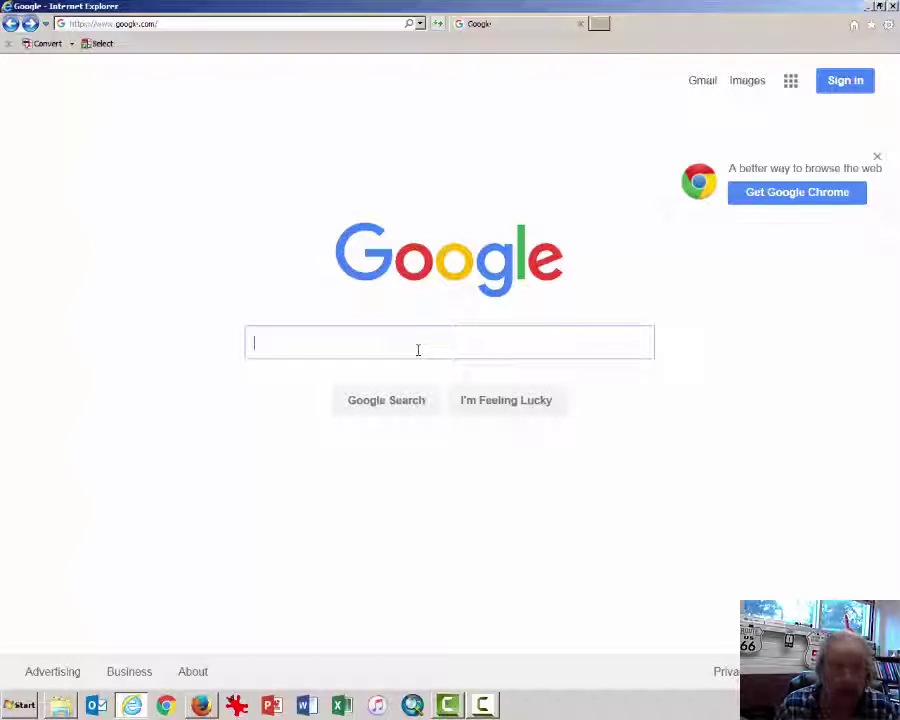
text(my )
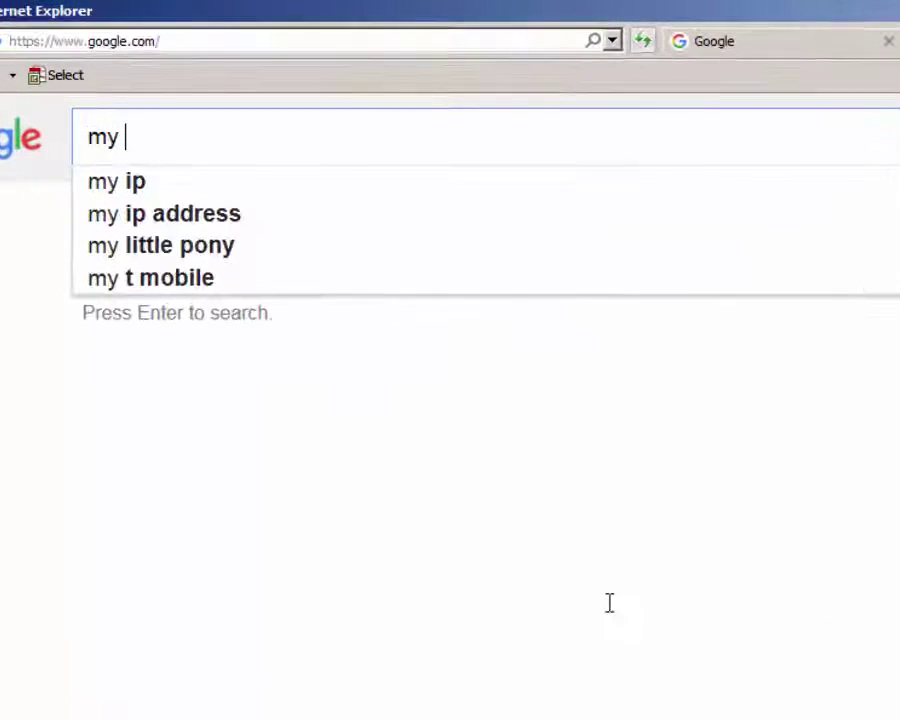
text(csun )
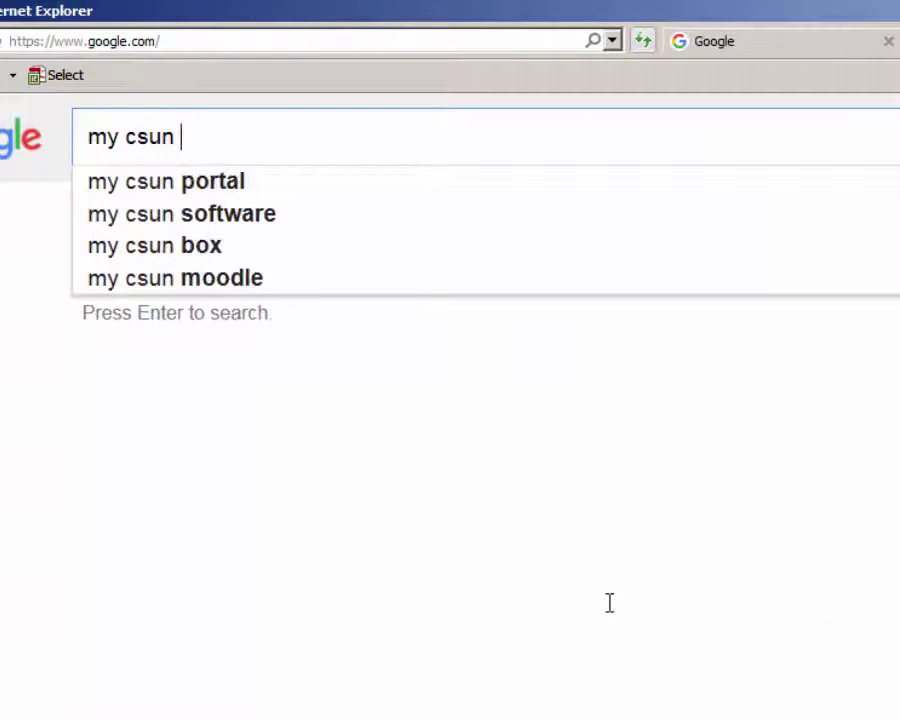
text(sof)
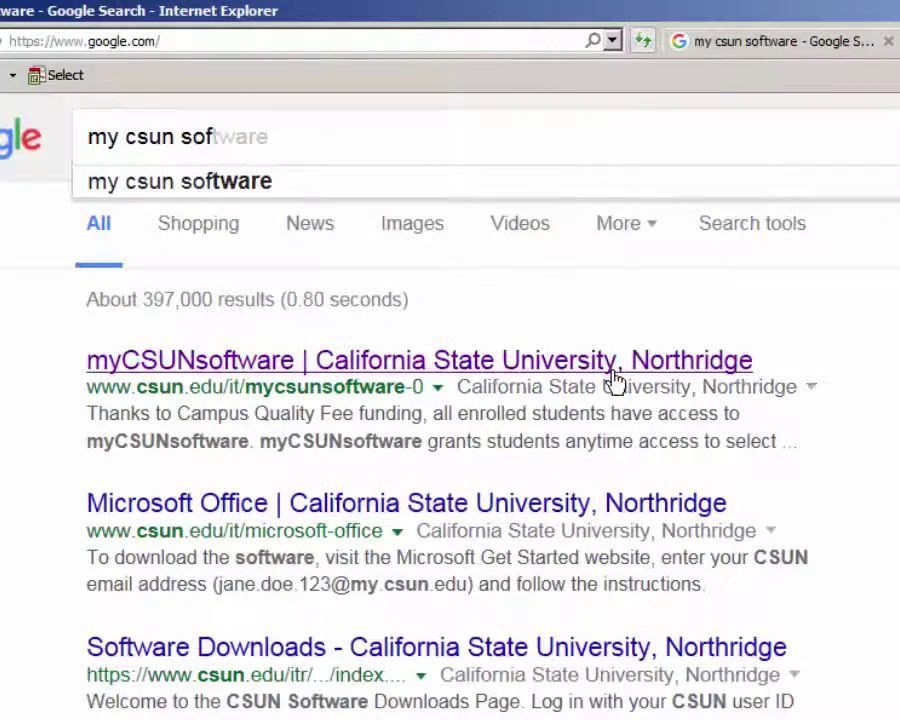
click(610, 368)
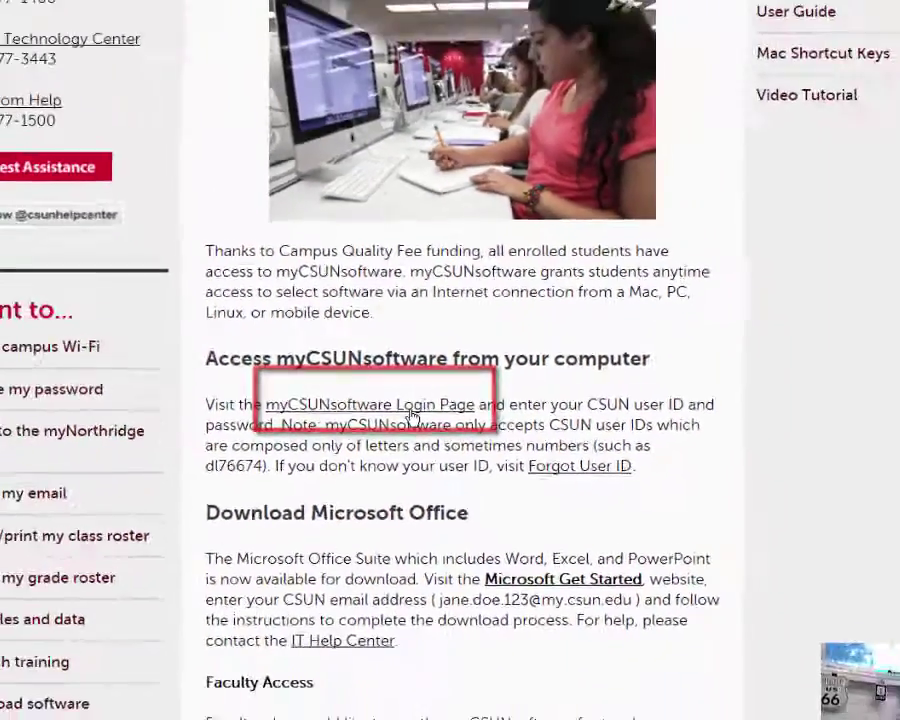
Follow the 'myCSUNsoftware Login Page' link to the Citrix XenApp install page
click(448, 416)
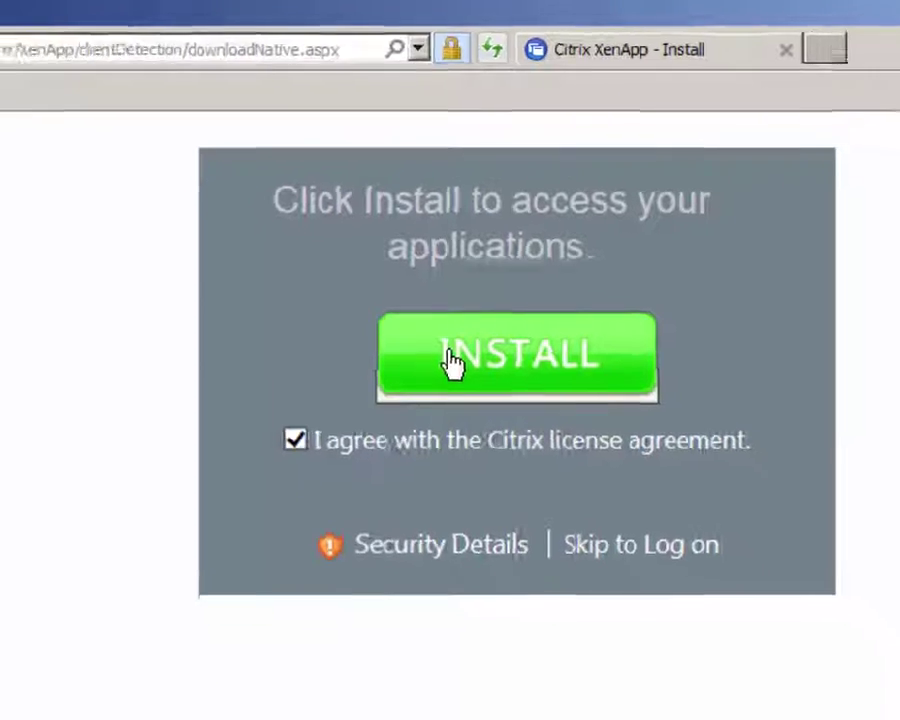
Download, run and finish installing the Citrix client plug-in, acknowledging the success message
click(458, 395)
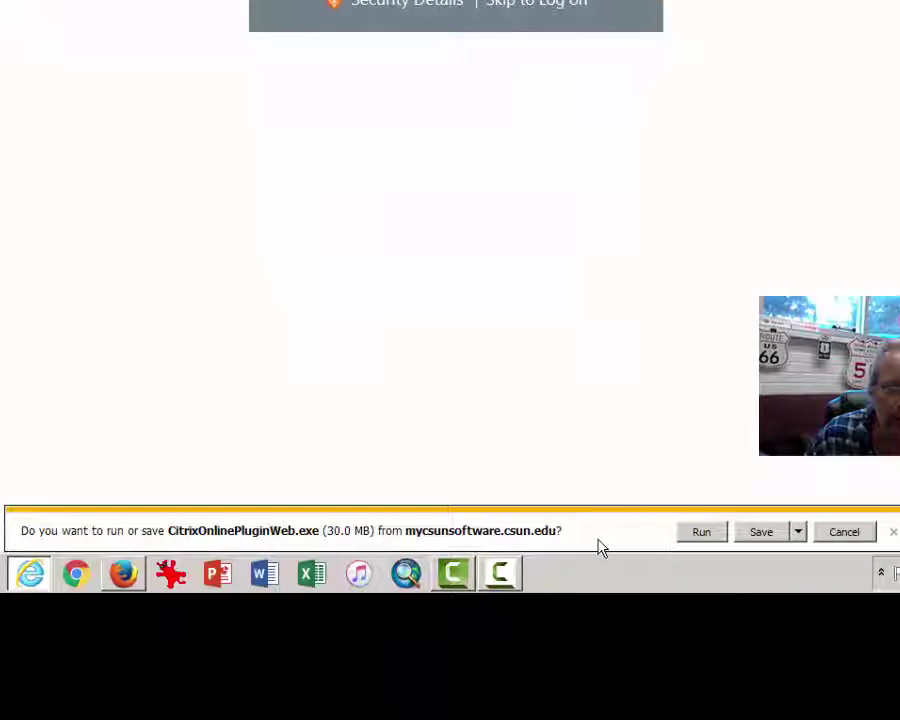
click(696, 544)
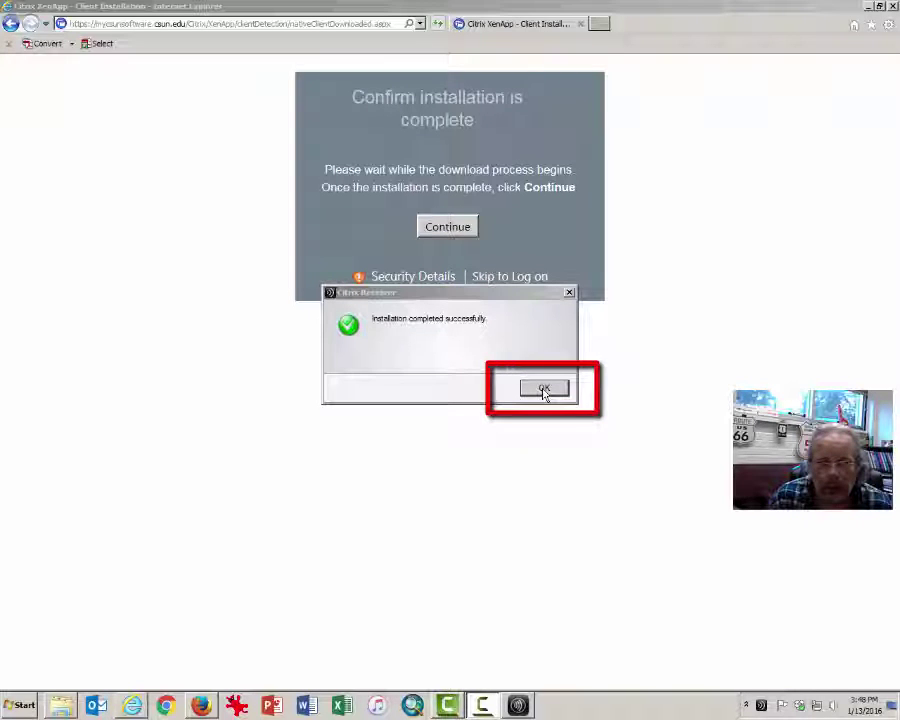
click(544, 390)
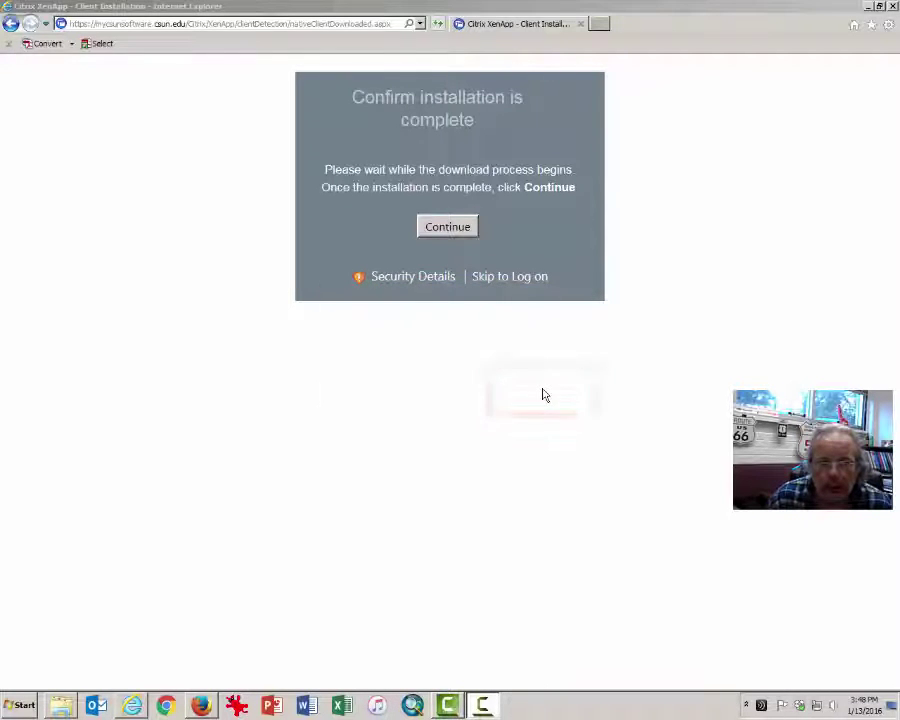
Log on to myCSUNsoftware with the user name and password to see the application folders
click(460, 232)
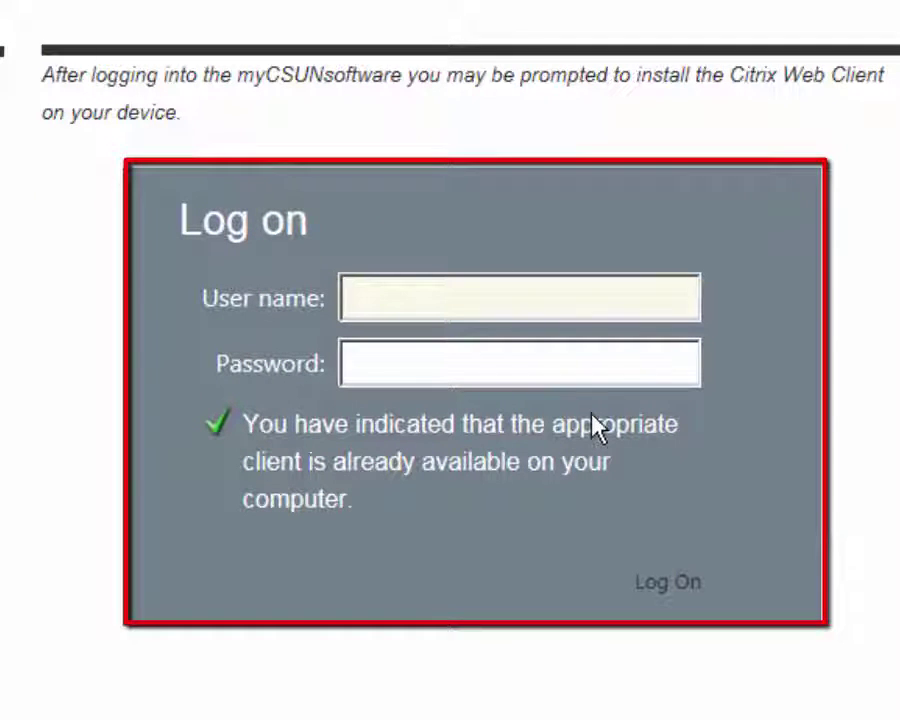
text(s)
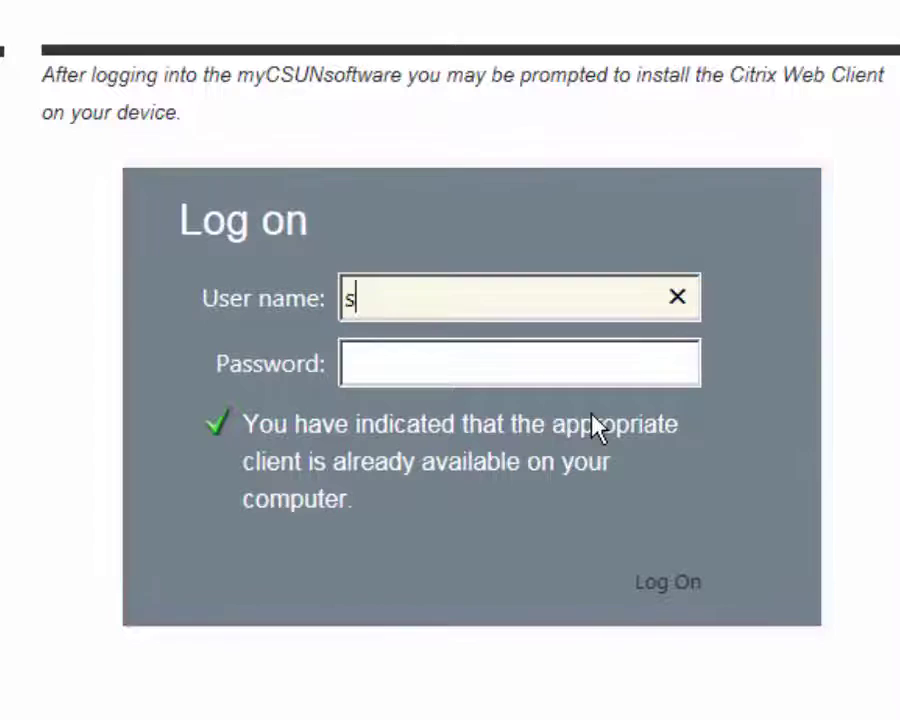
text(gr)
text(00)
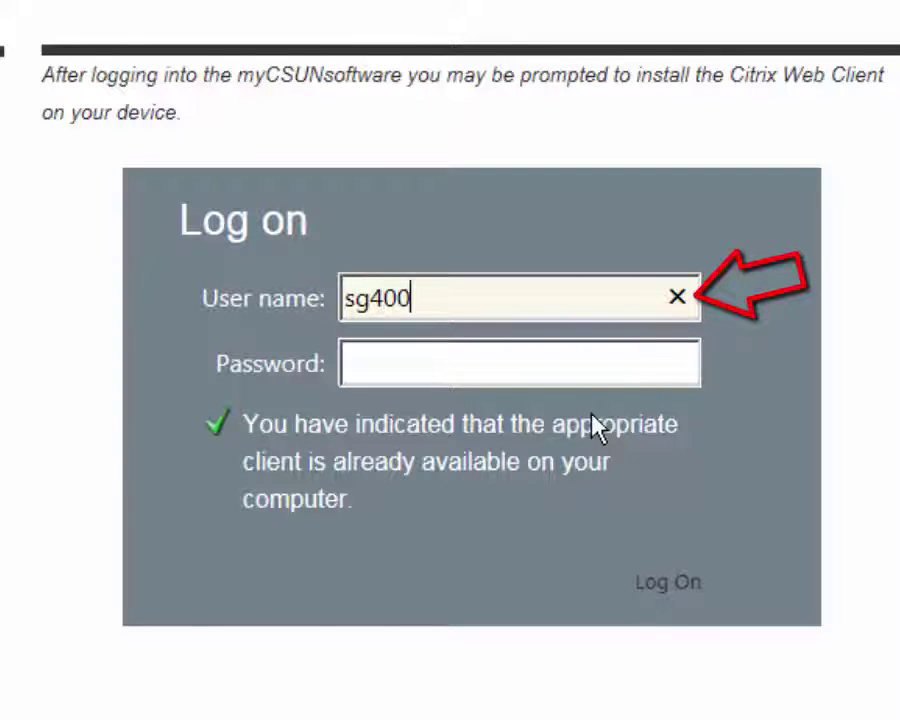
text(2)
key(Tab)
text(*)
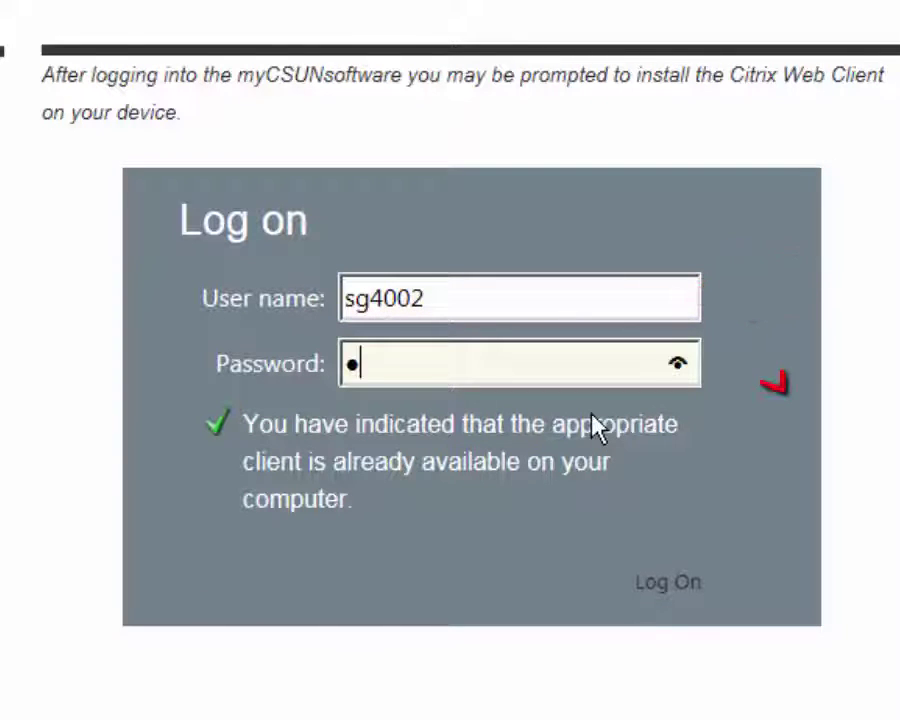
text(******)
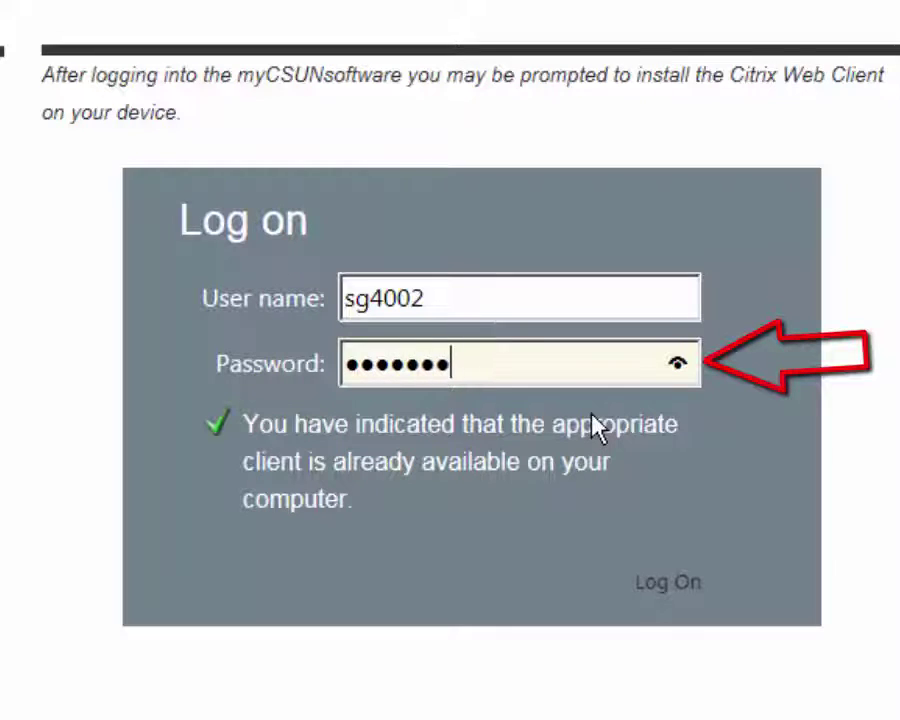
text(*)
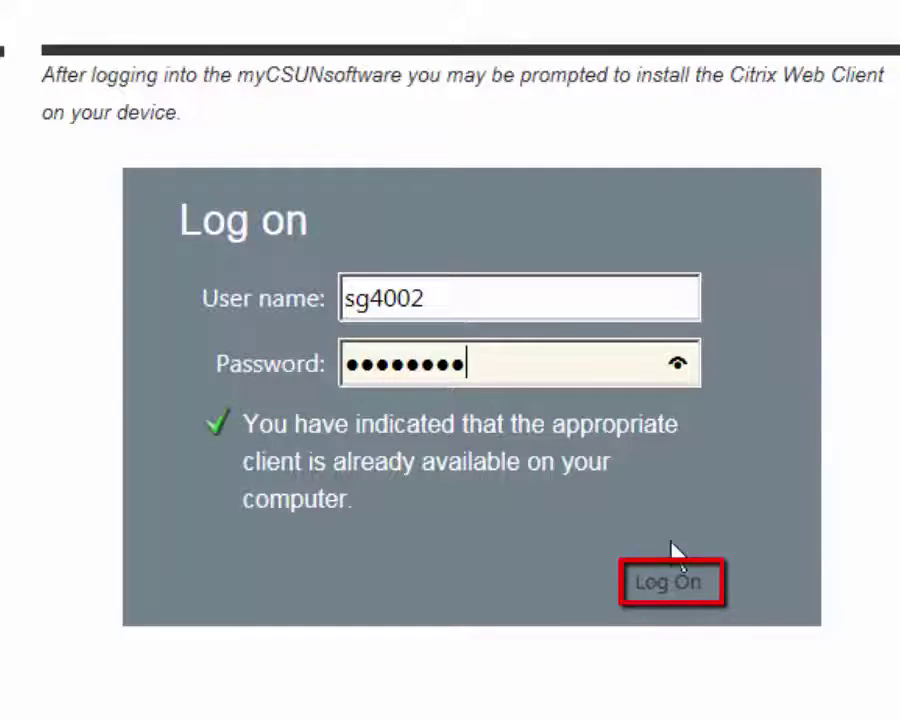
click(677, 585)
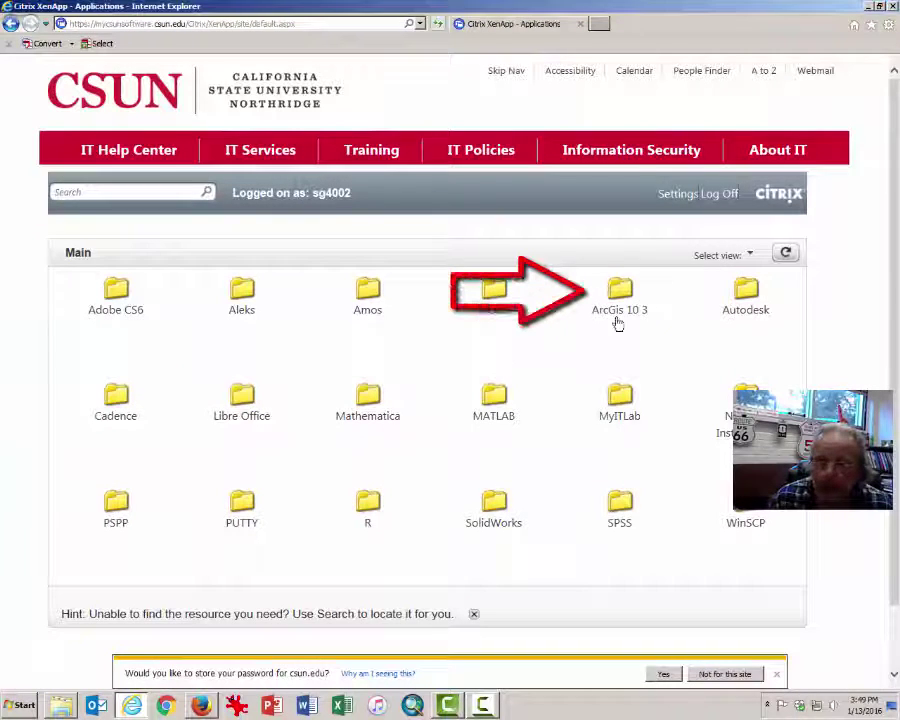
Launch ArcMap 10 3 from the ArcGis 10 3 folder via launch.ica, declining password saving
click(619, 305)
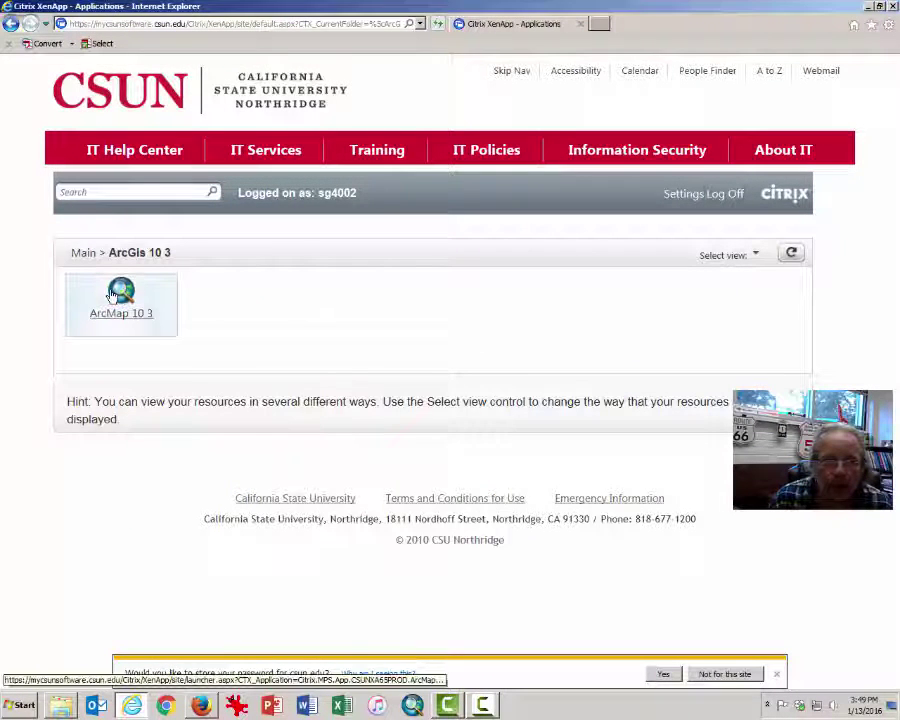
click(112, 295)
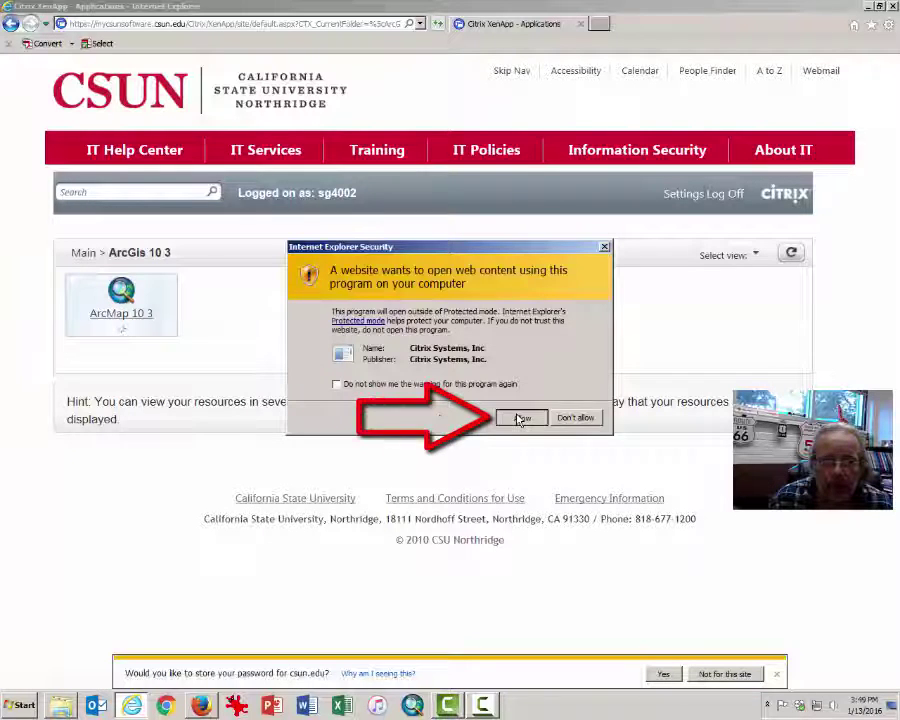
click(519, 419)
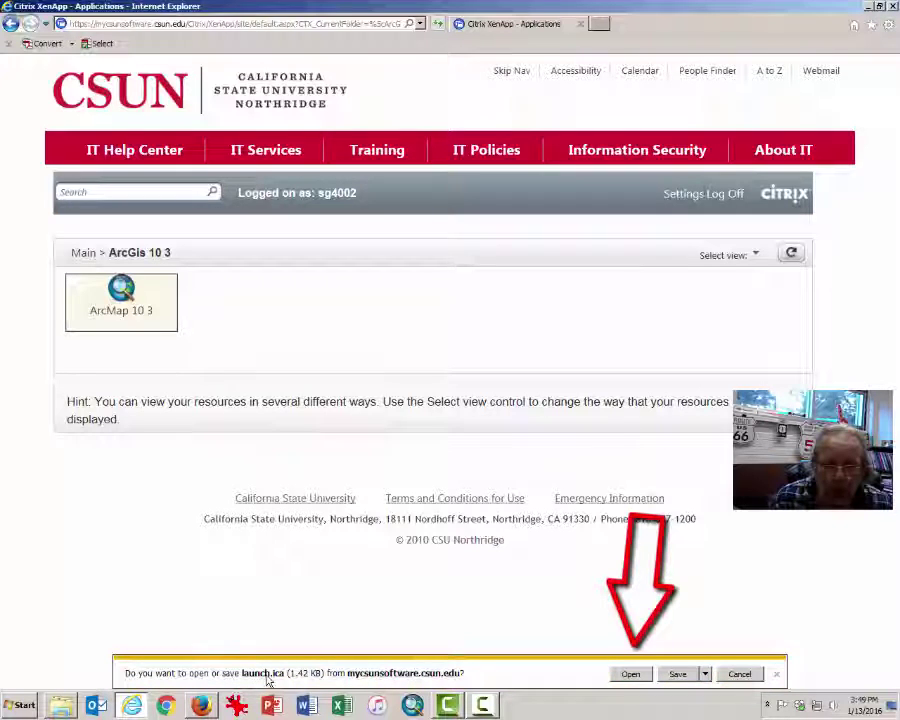
click(631, 674)
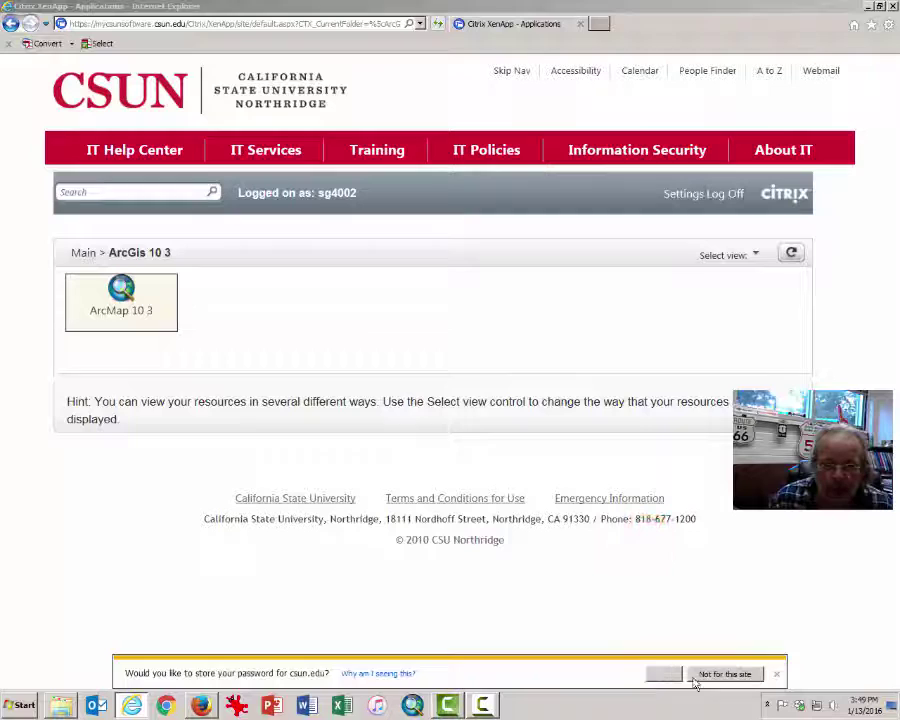
click(725, 676)
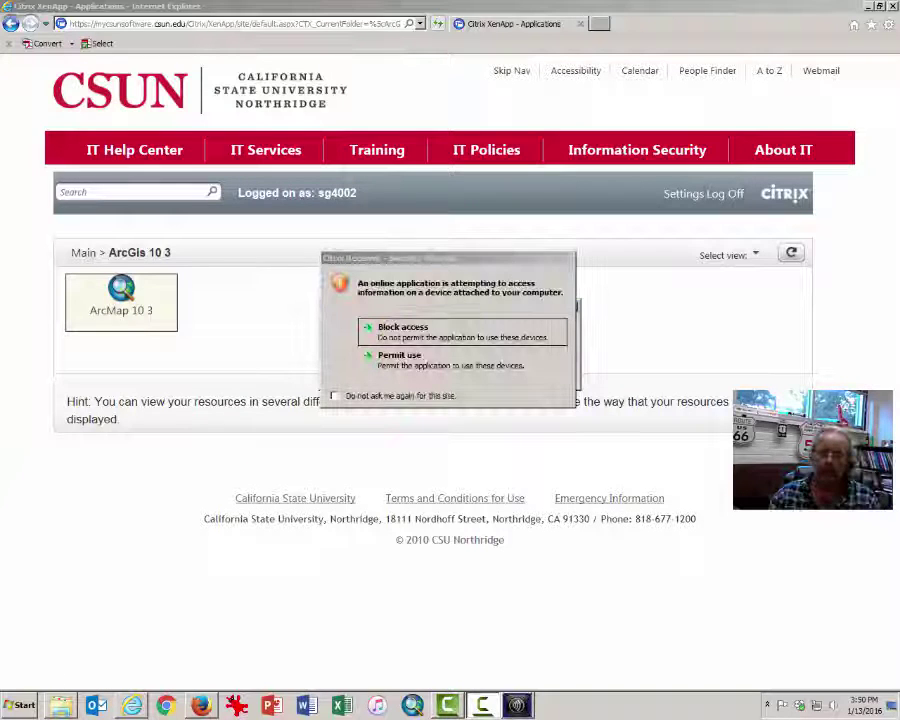
Permit ArcMap local device access and dismiss the Getting Started and Open dialogs
click(420, 367)
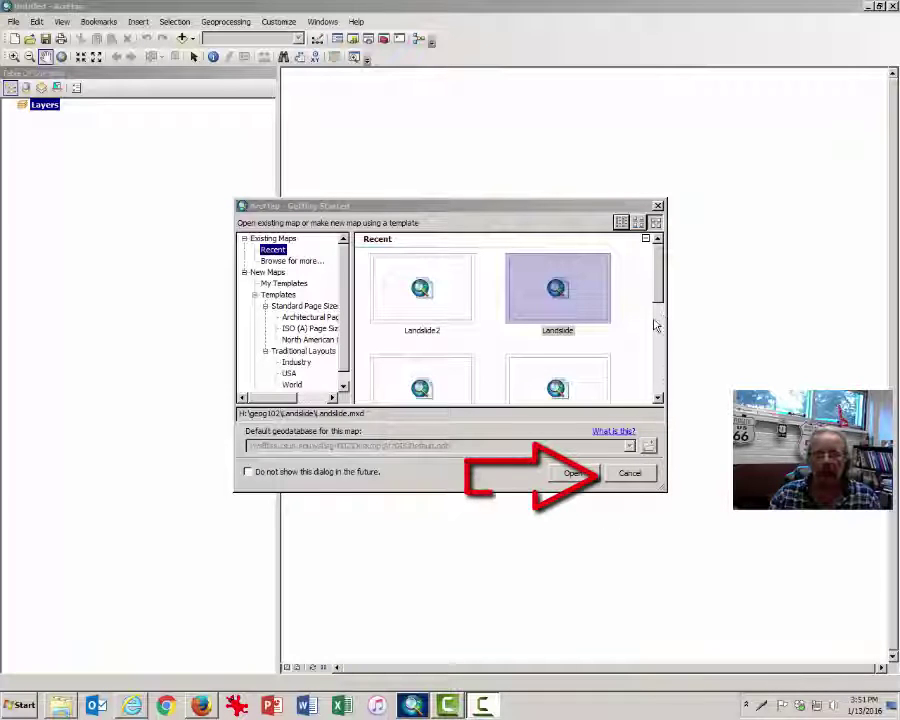
click(641, 473)
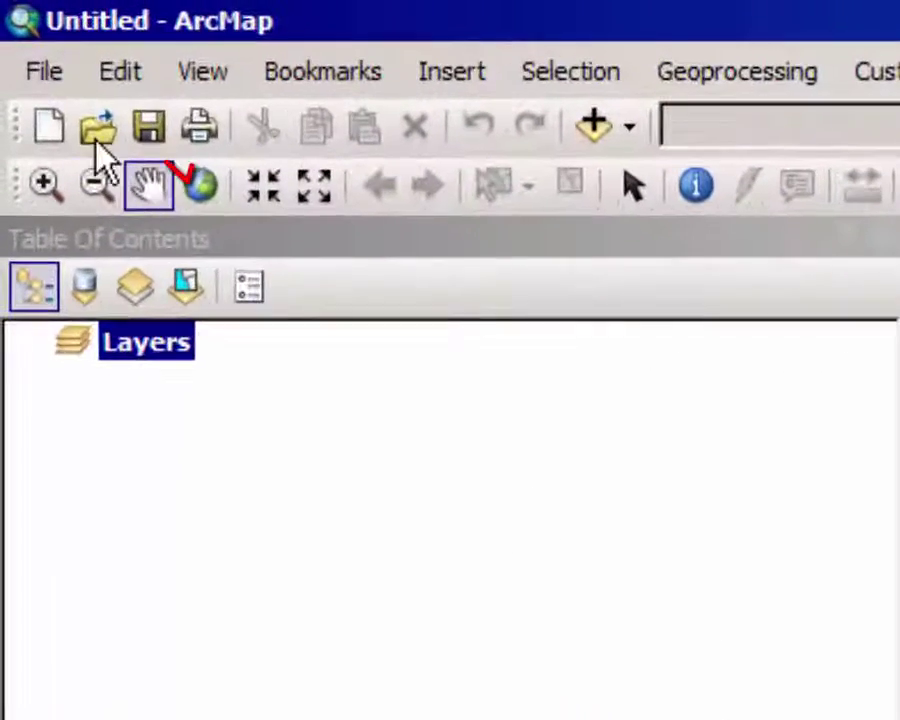
click(95, 145)
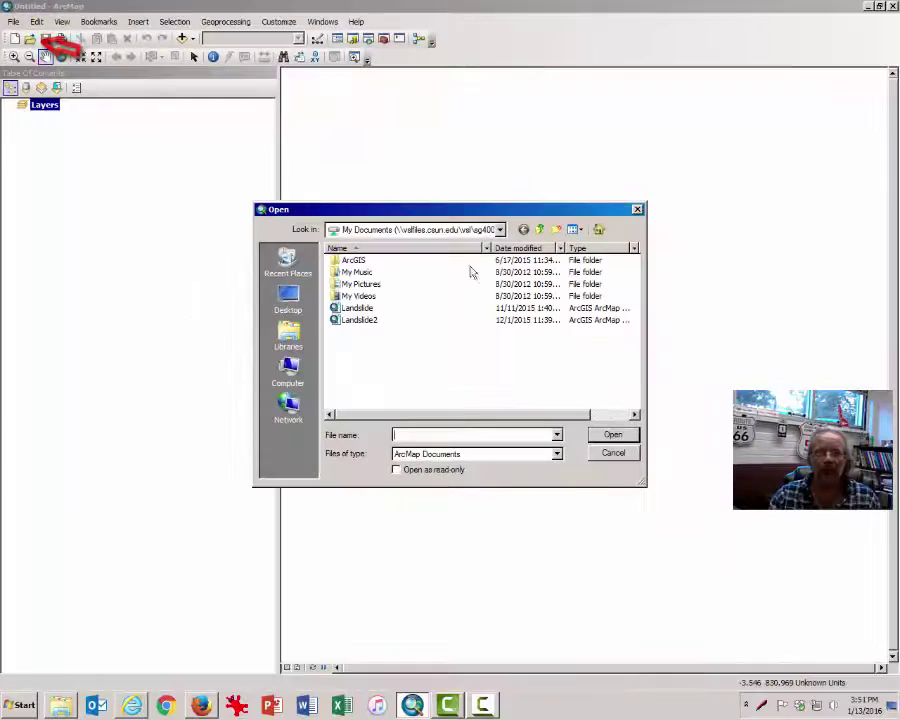
click(614, 454)
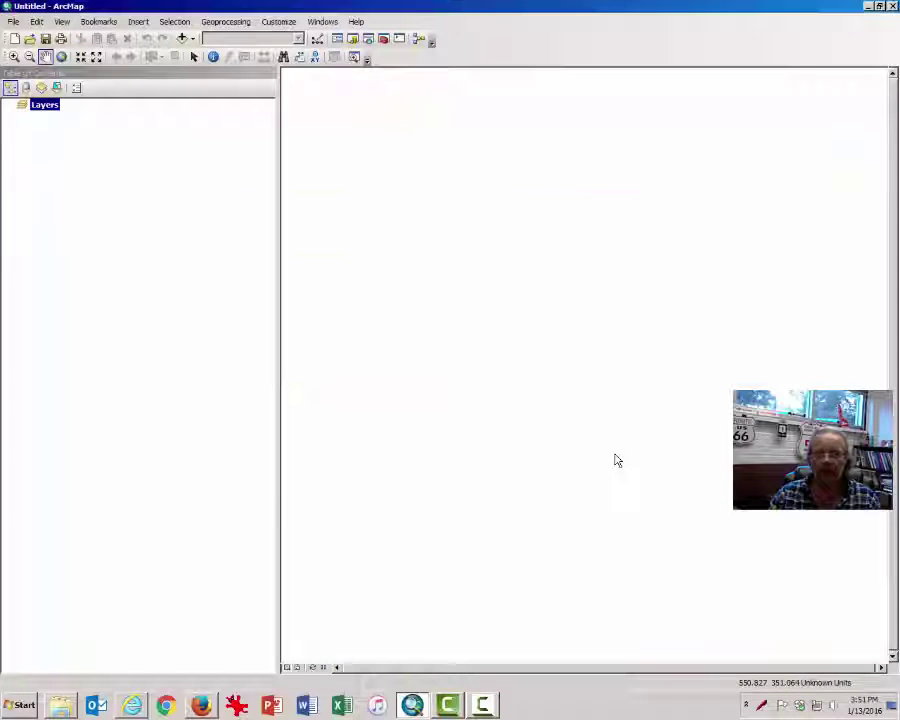